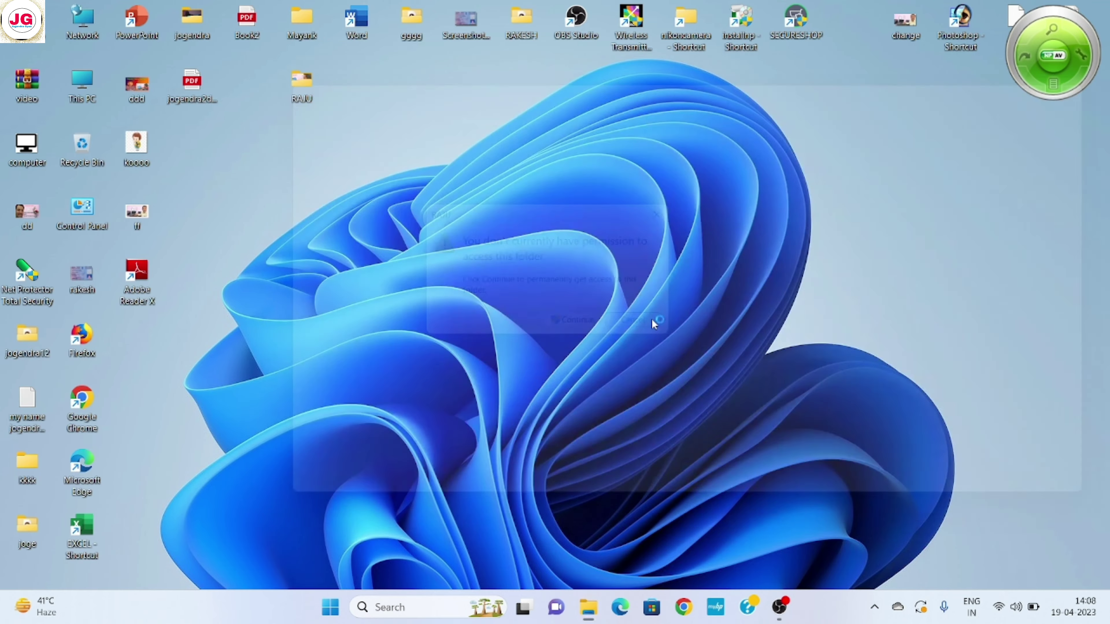
Try opening the RAJU folder and dismiss the access permission prompt that blocks it
{"action": "left_click", "coordinate": [330, 607]}
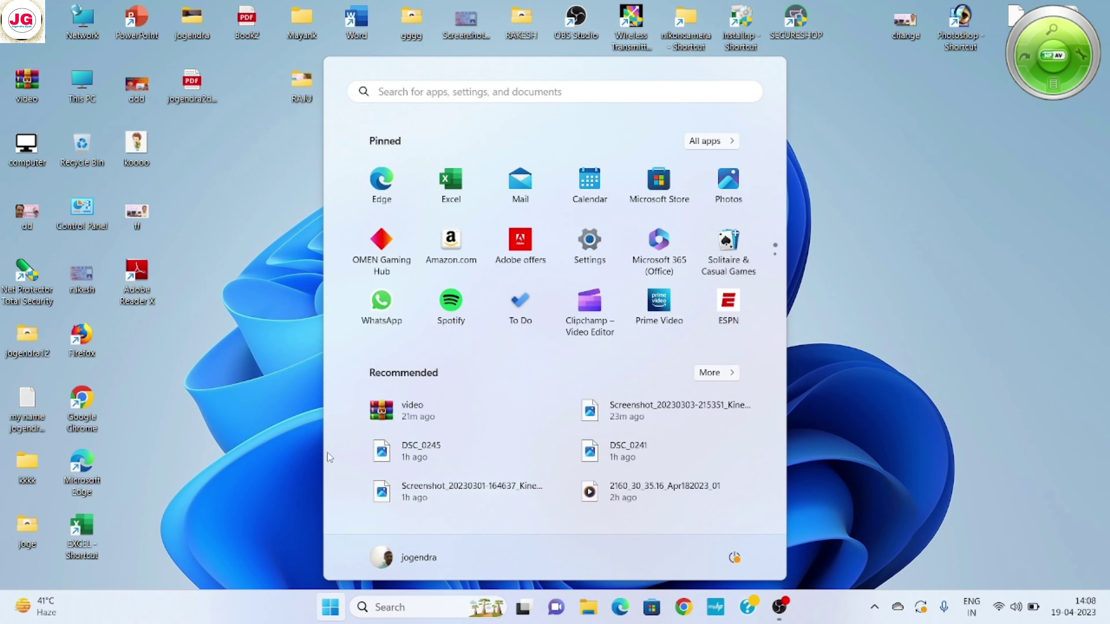
{"action": "left_click", "coordinate": [283, 428]}
{"action": "double_click", "coordinate": [300, 83]}
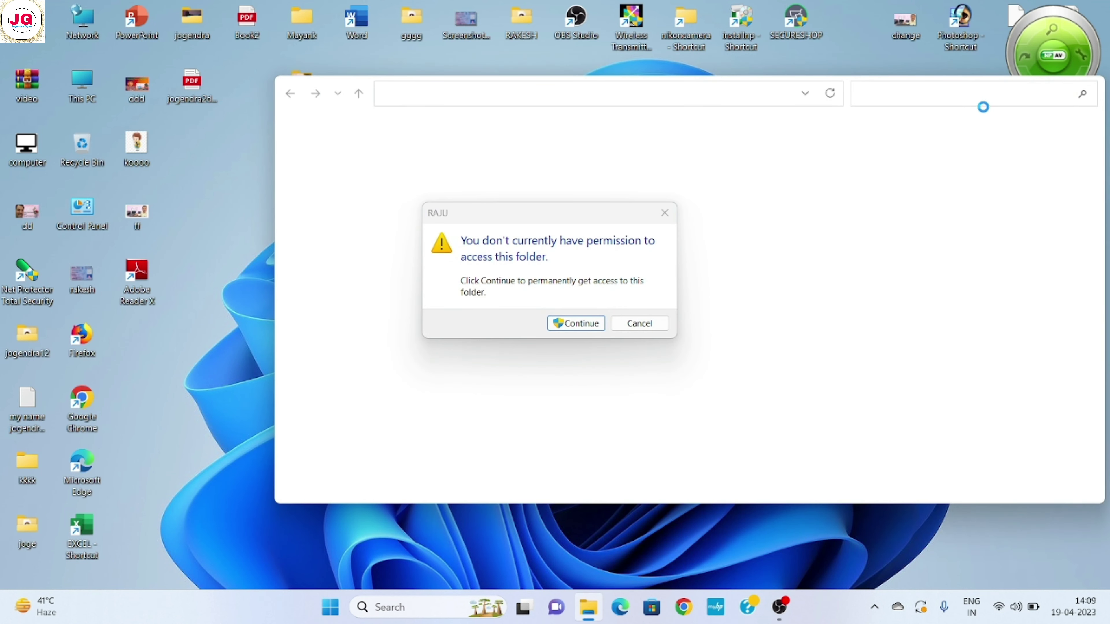
{"action": "left_click", "coordinate": [644, 323]}
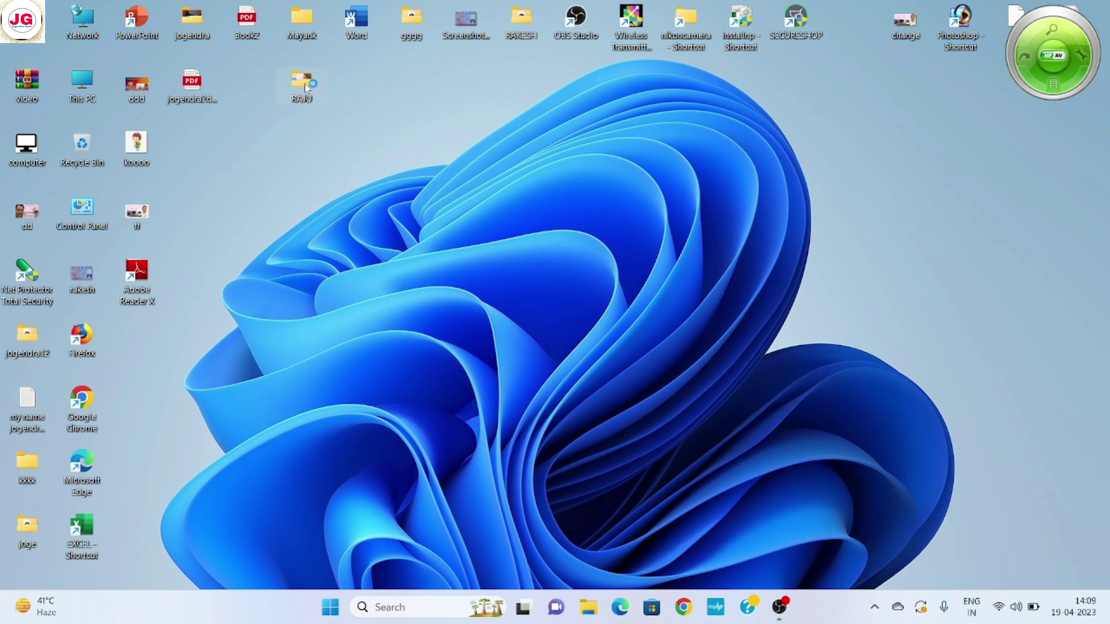
Clear the Deny Full control permissions for Administrators in the RAJU folder's Security settings
{"action": "right_click", "coordinate": [306, 85]}
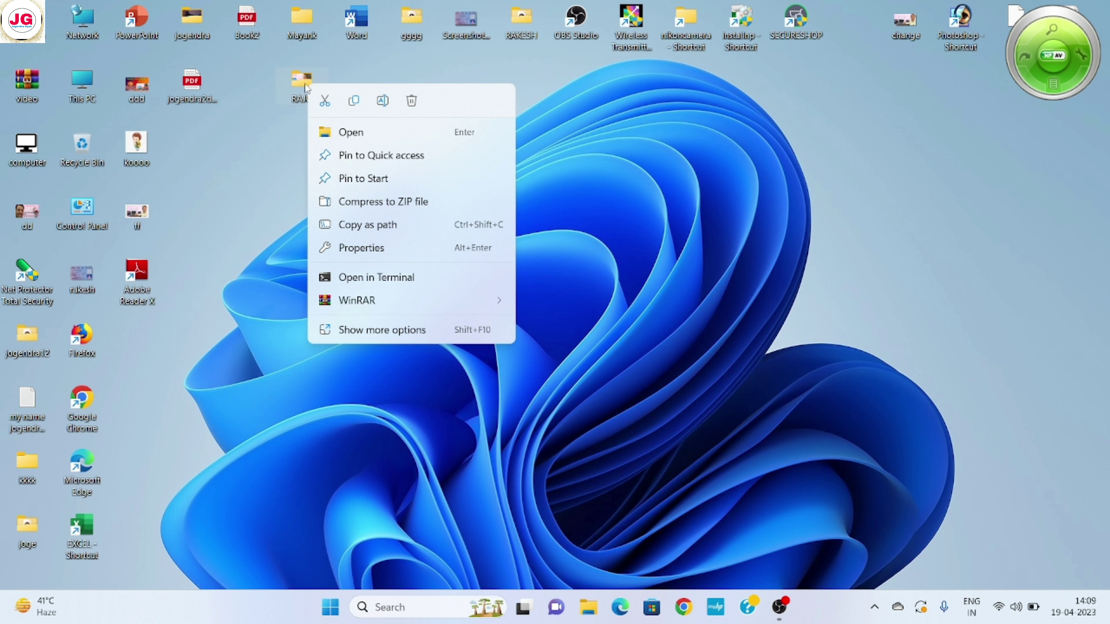
{"action": "left_click", "coordinate": [362, 252]}
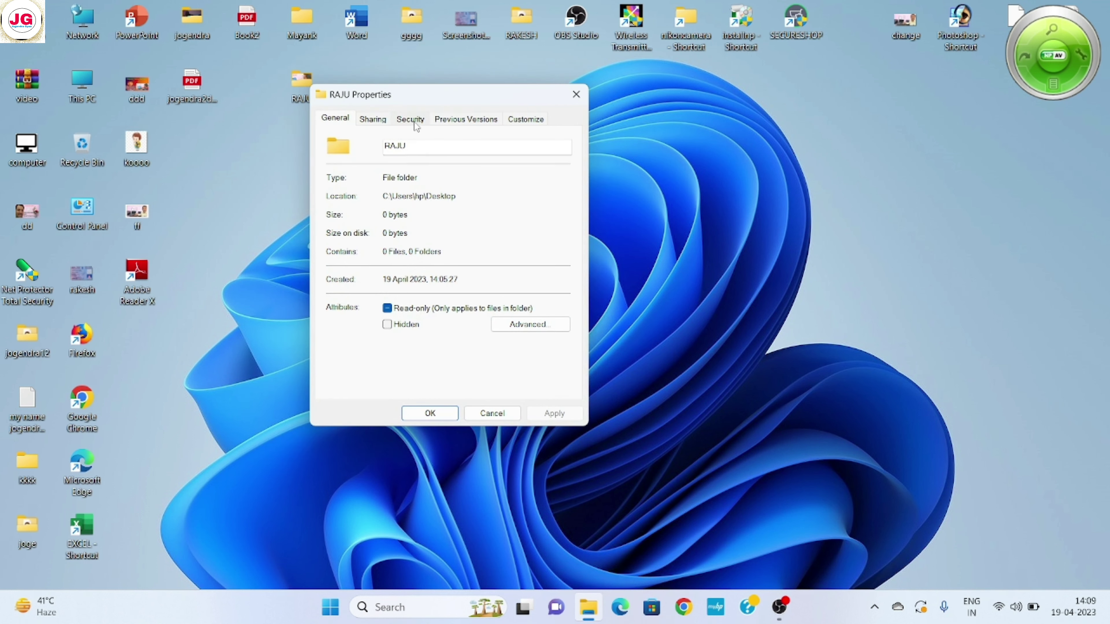
{"action": "left_click", "coordinate": [414, 121]}
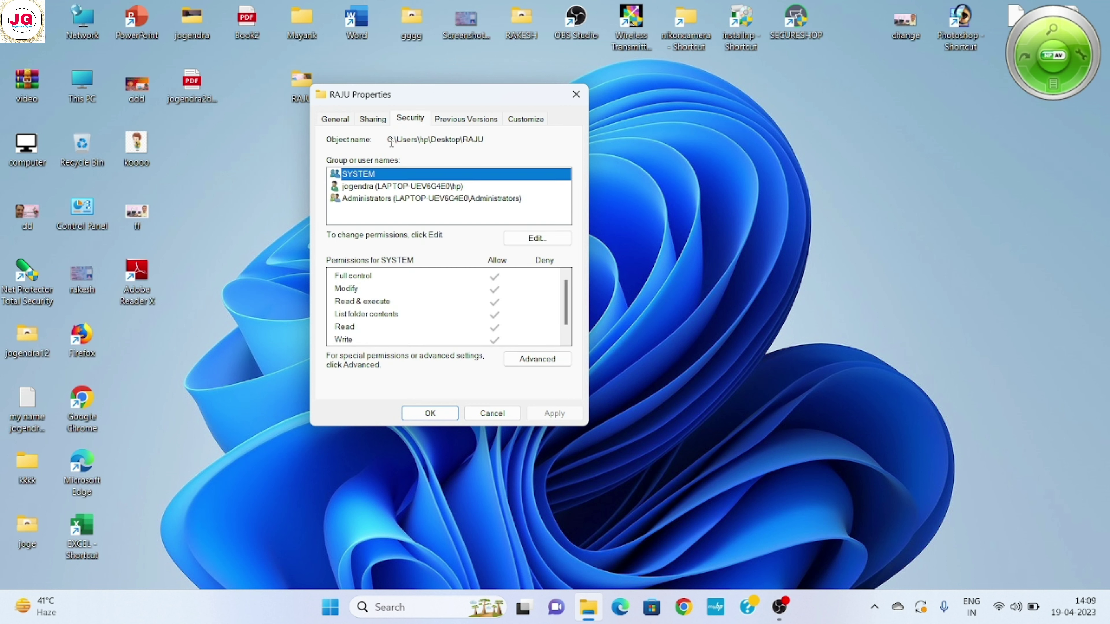
{"action": "left_click", "coordinate": [370, 202]}
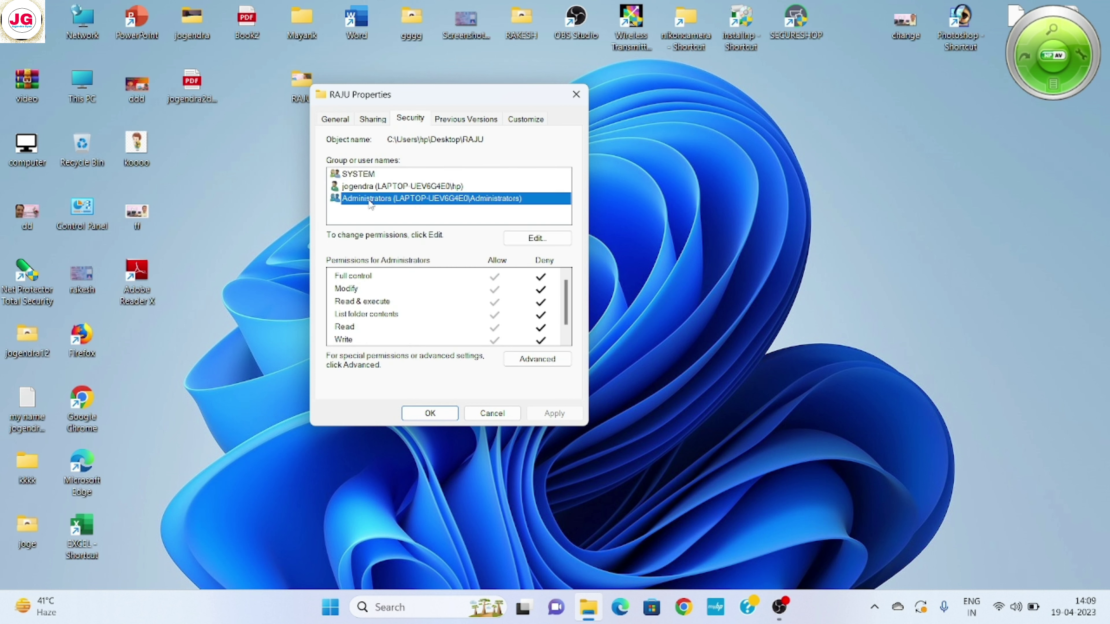
{"action": "left_click", "coordinate": [541, 239]}
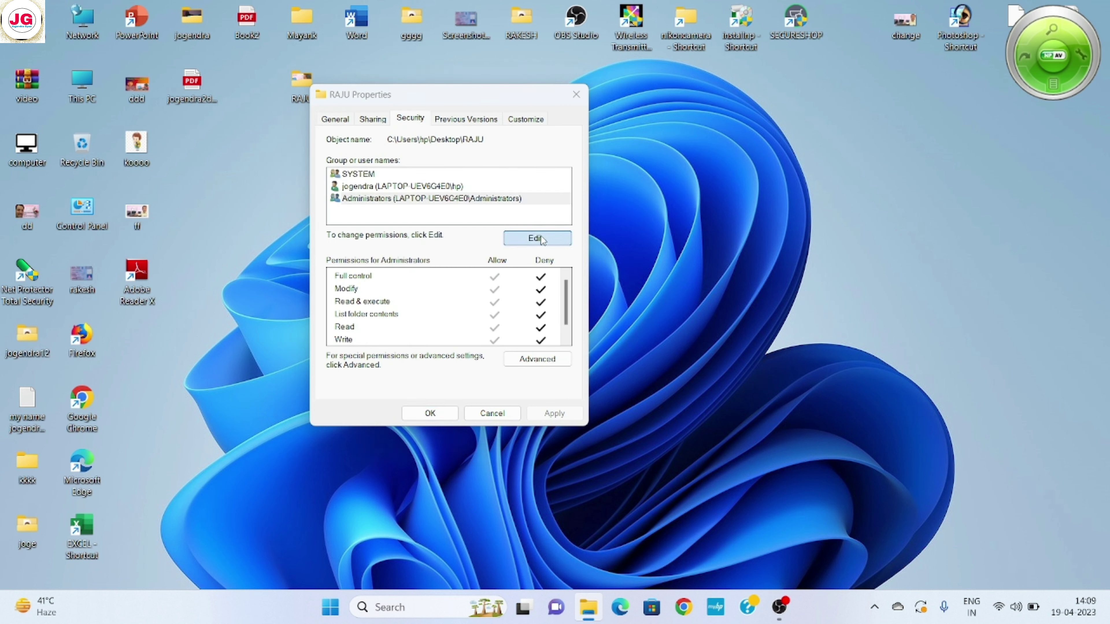
{"action": "left_click", "coordinate": [399, 253]}
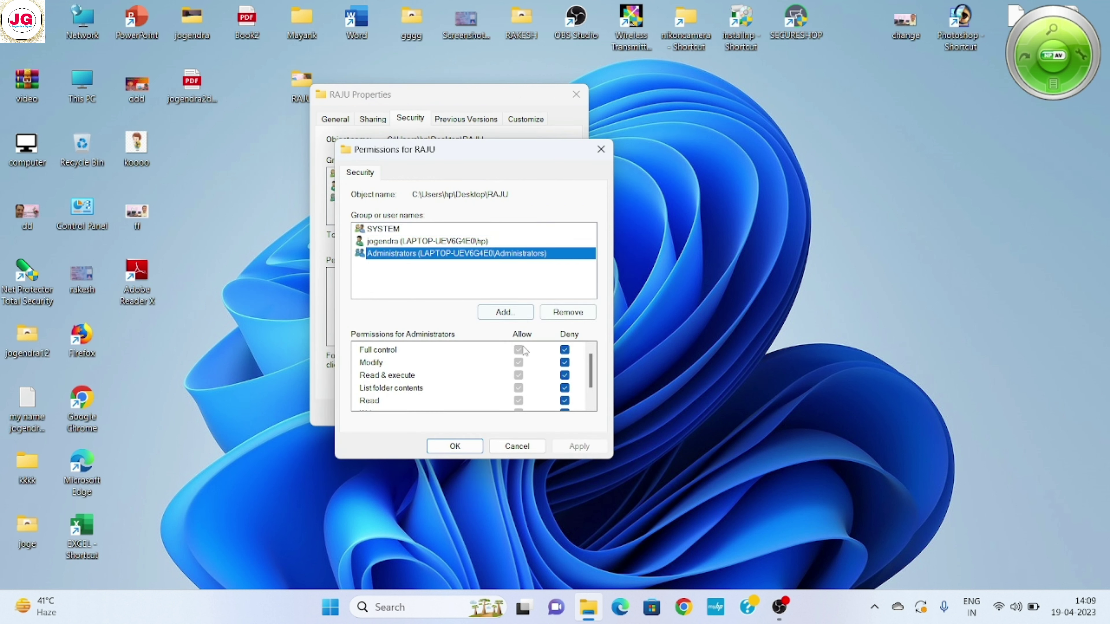
{"action": "left_click", "coordinate": [564, 350]}
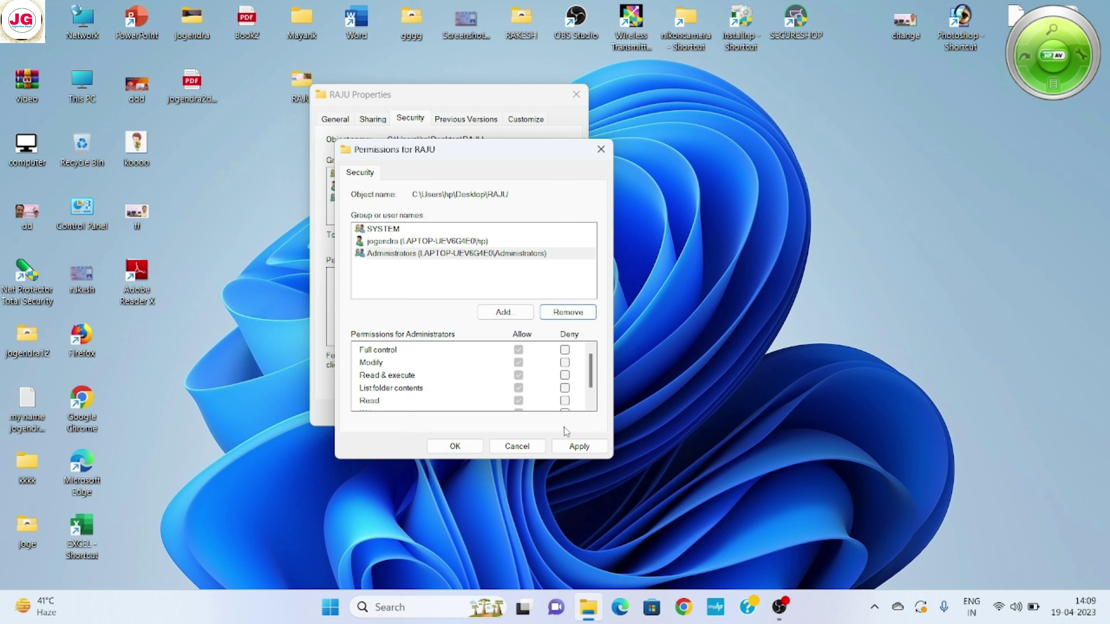
{"action": "left_click", "coordinate": [574, 448]}
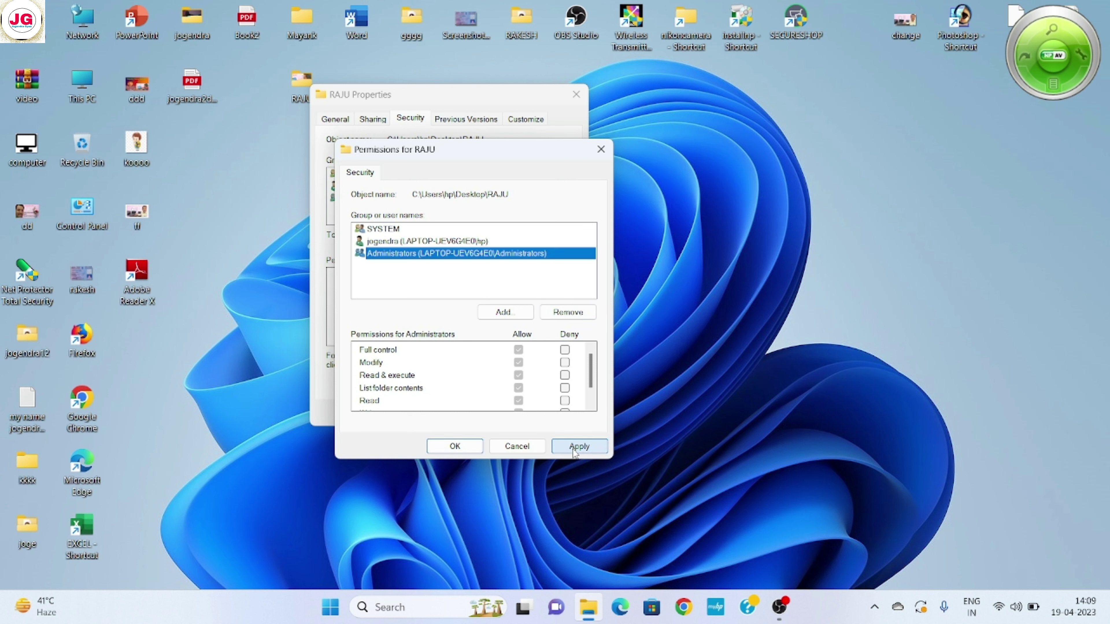
{"action": "left_click", "coordinate": [450, 447]}
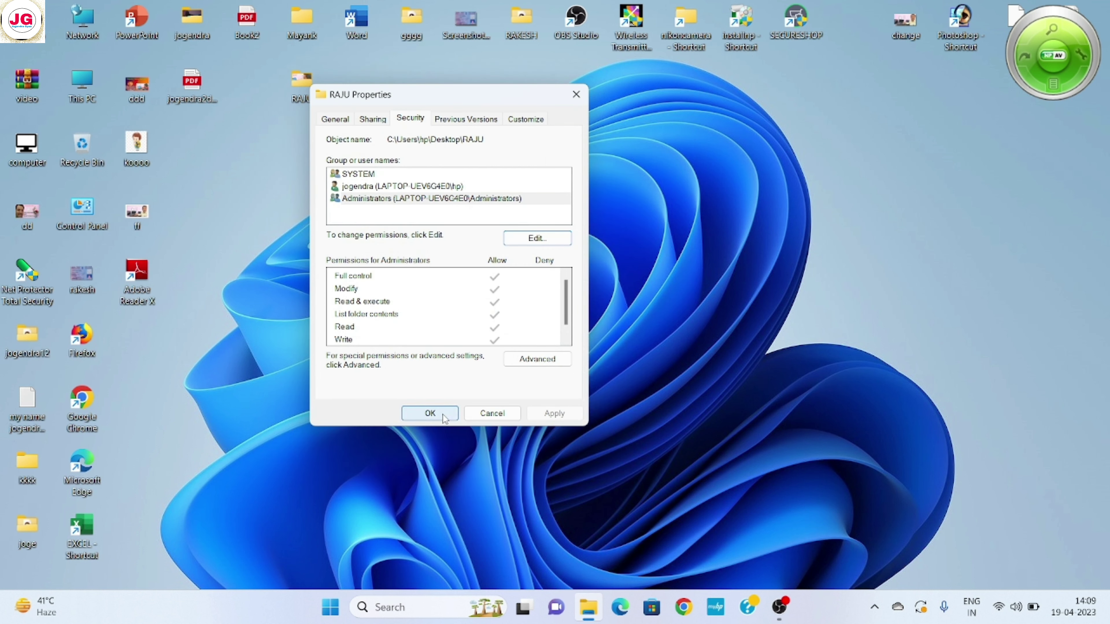
{"action": "left_click", "coordinate": [442, 415]}
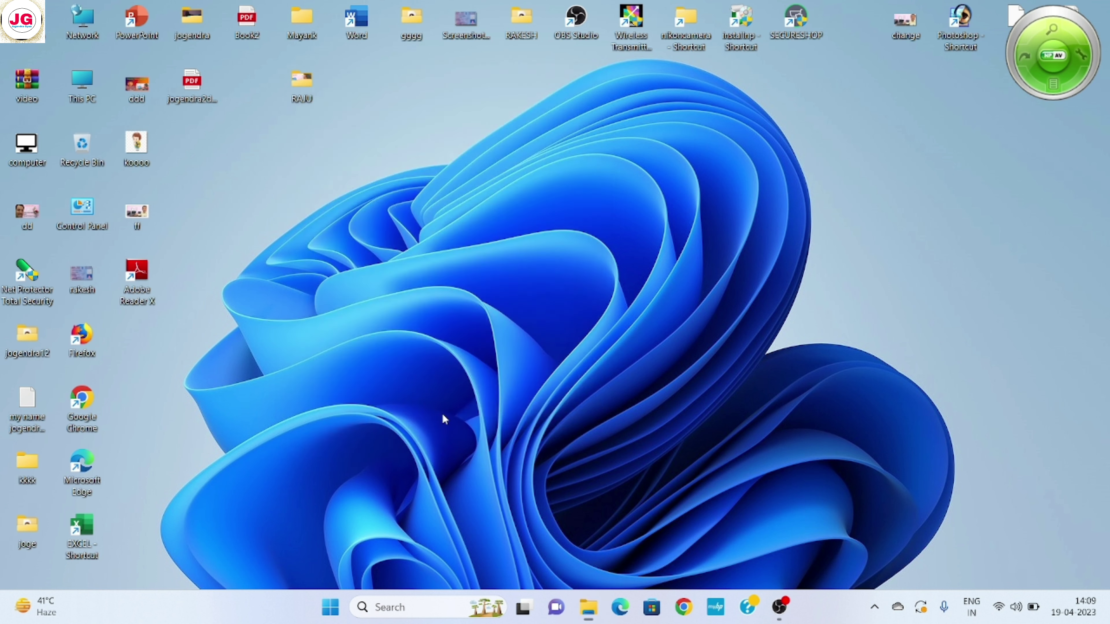
{"action": "double_click", "coordinate": [308, 86]}
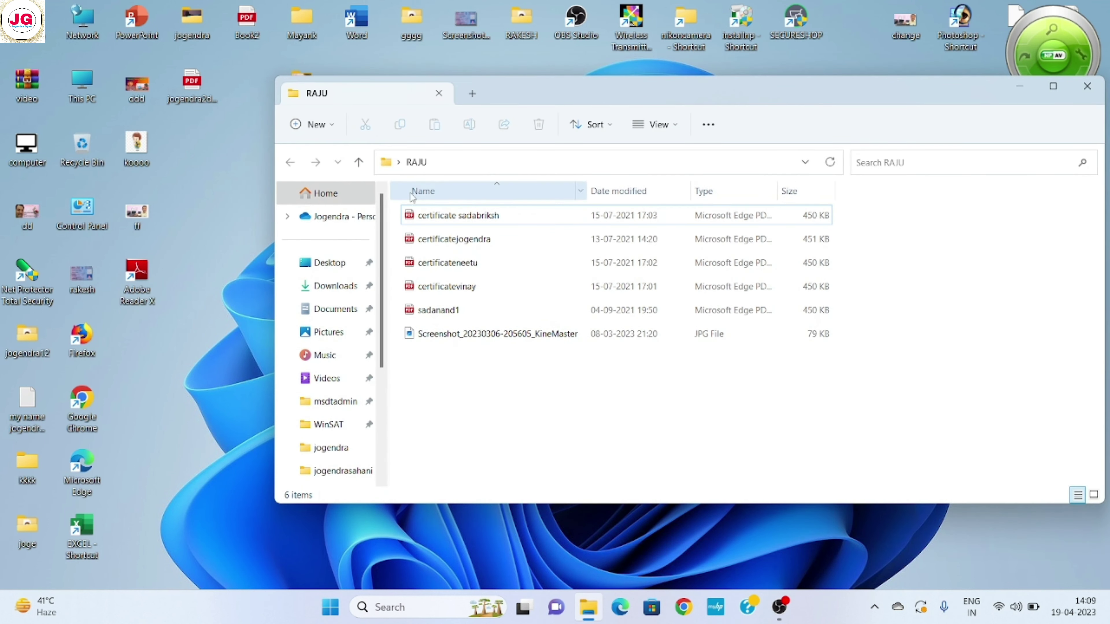
{"action": "double_click", "coordinate": [461, 219]}
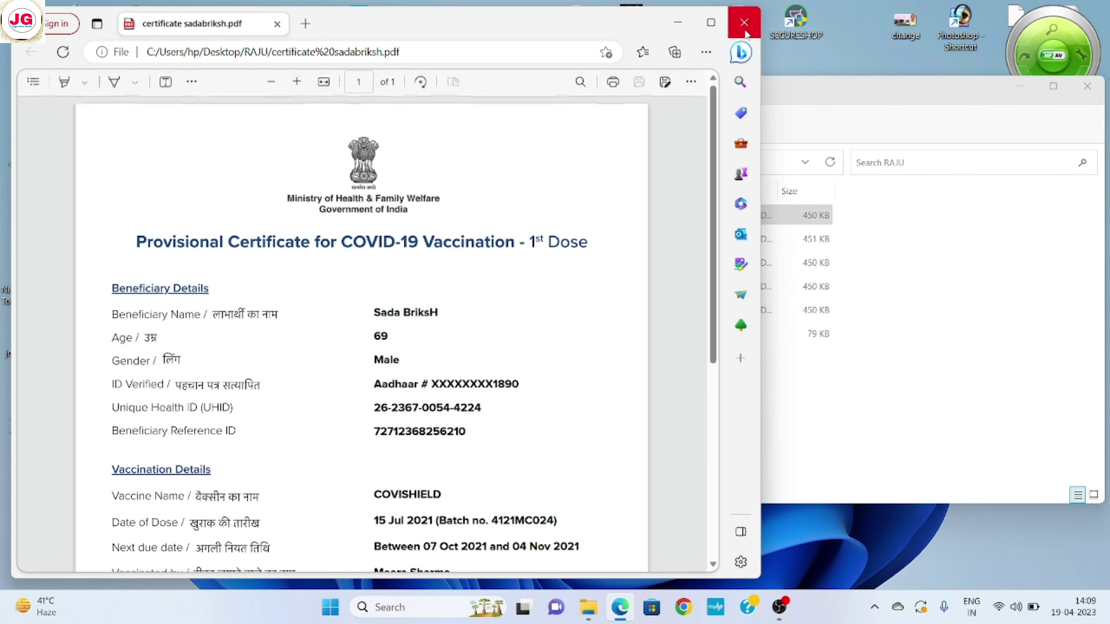
{"action": "left_click", "coordinate": [745, 24]}
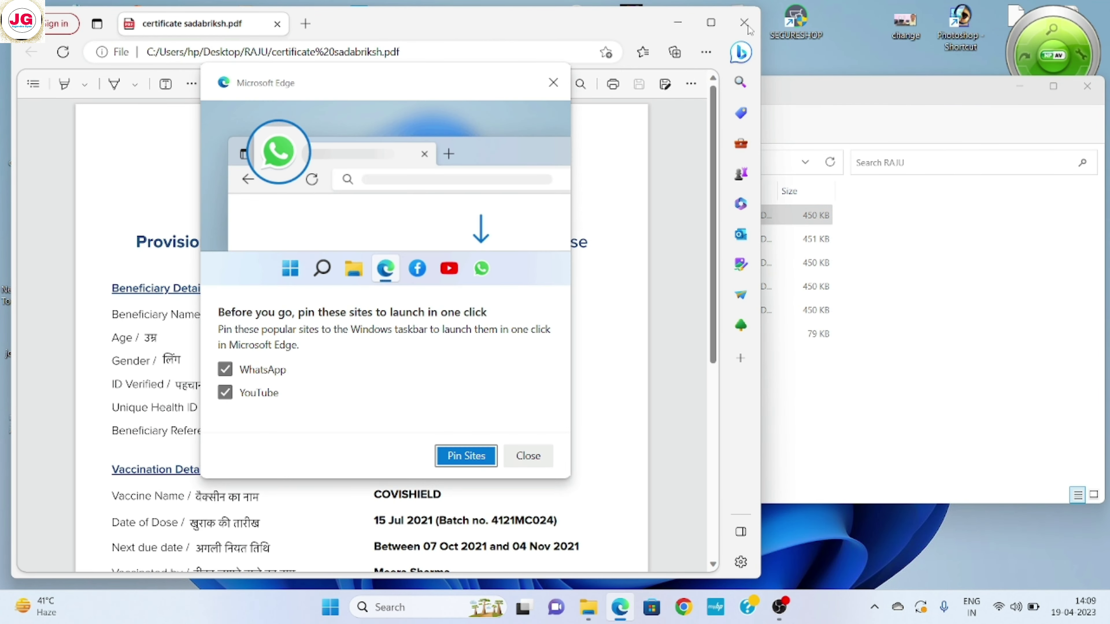
{"action": "left_click", "coordinate": [526, 464]}
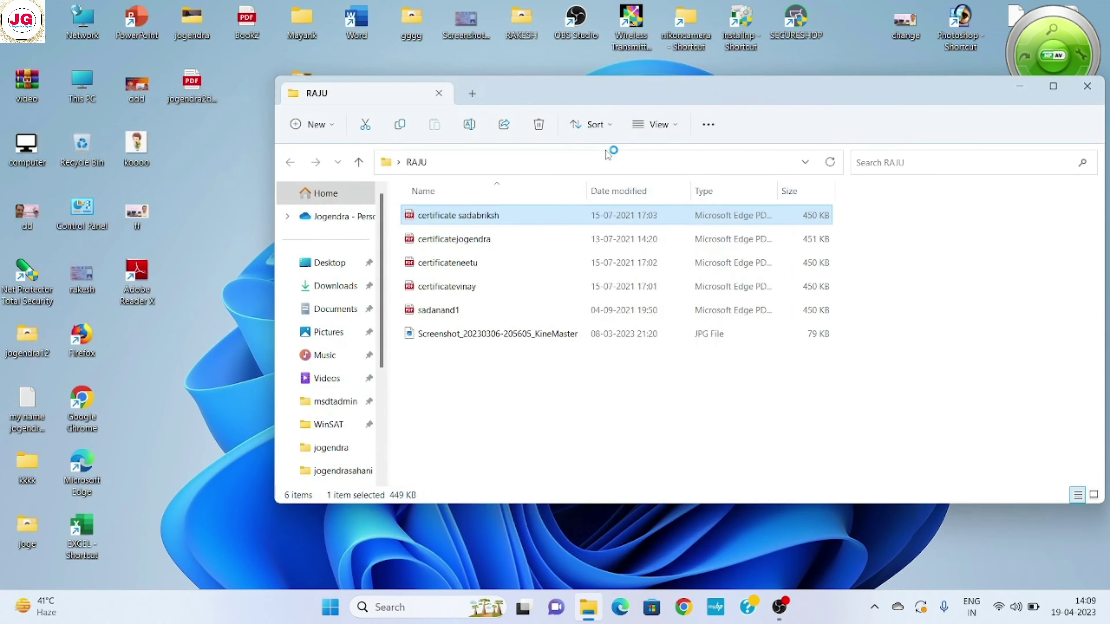
{"action": "left_click", "coordinate": [1087, 87]}
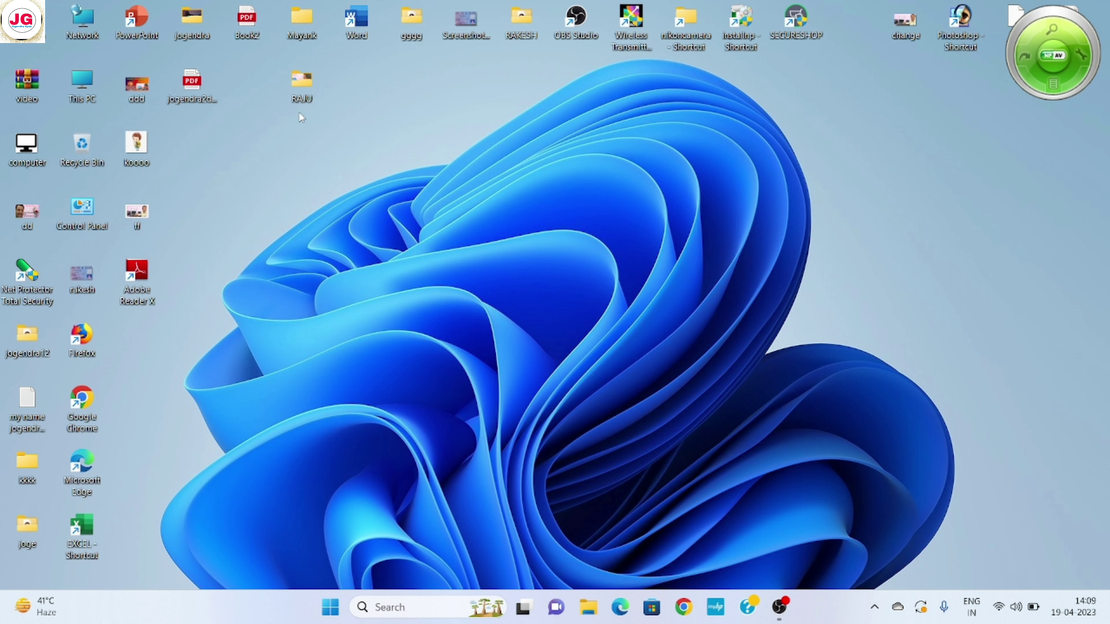
{"action": "double_click", "coordinate": [302, 86]}
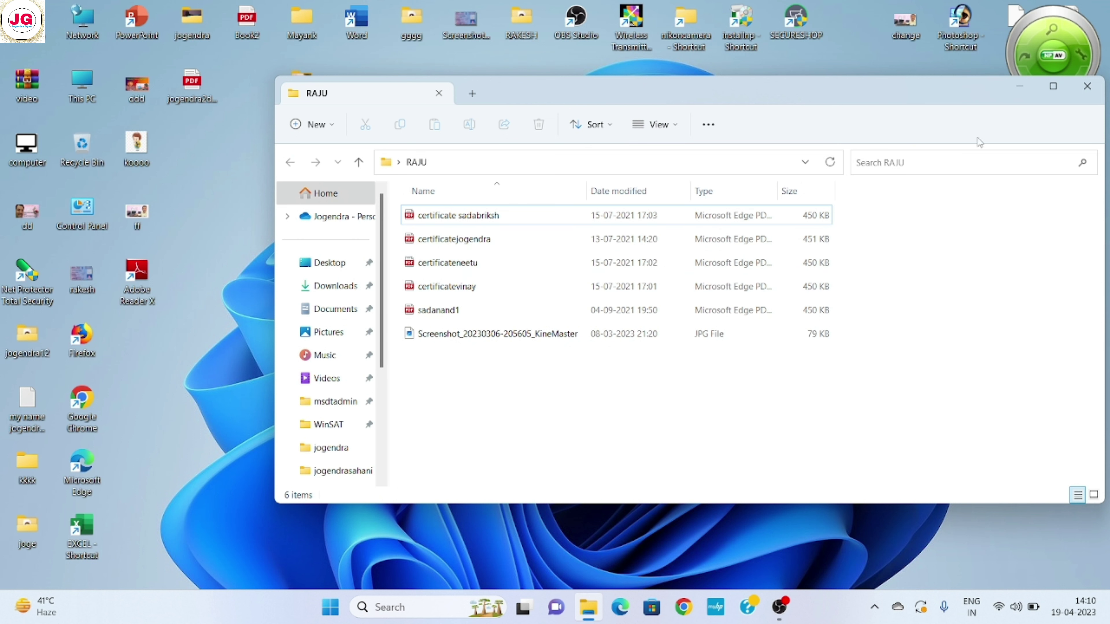
{"action": "left_click", "coordinate": [1092, 93]}
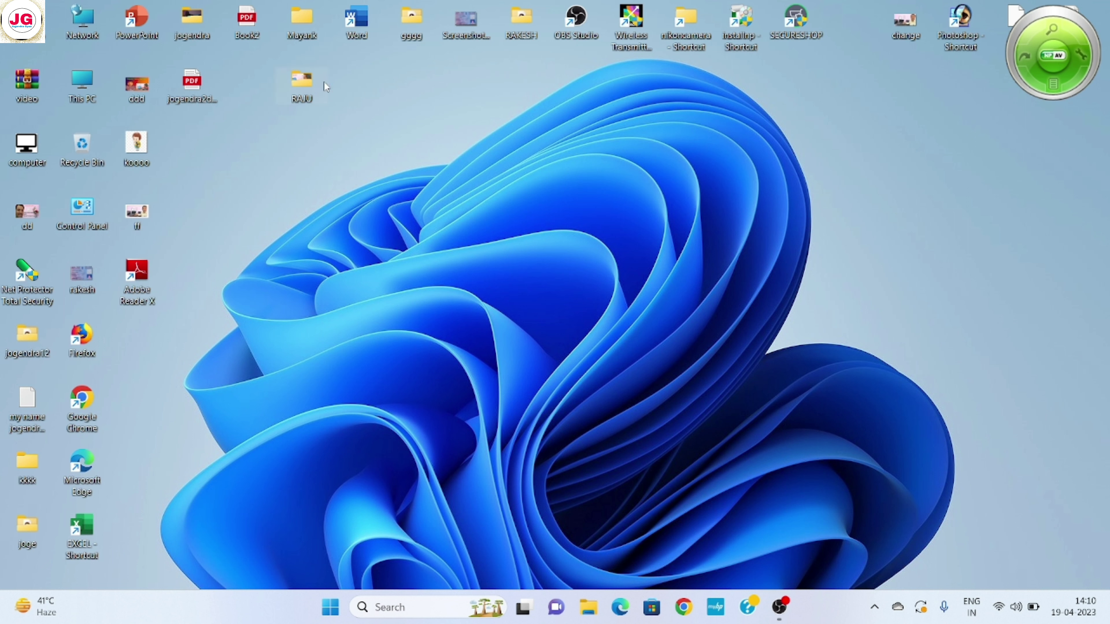
Add the RAJU folder to a new RAJU.rar archive protected with a password
{"action": "right_click", "coordinate": [298, 83]}
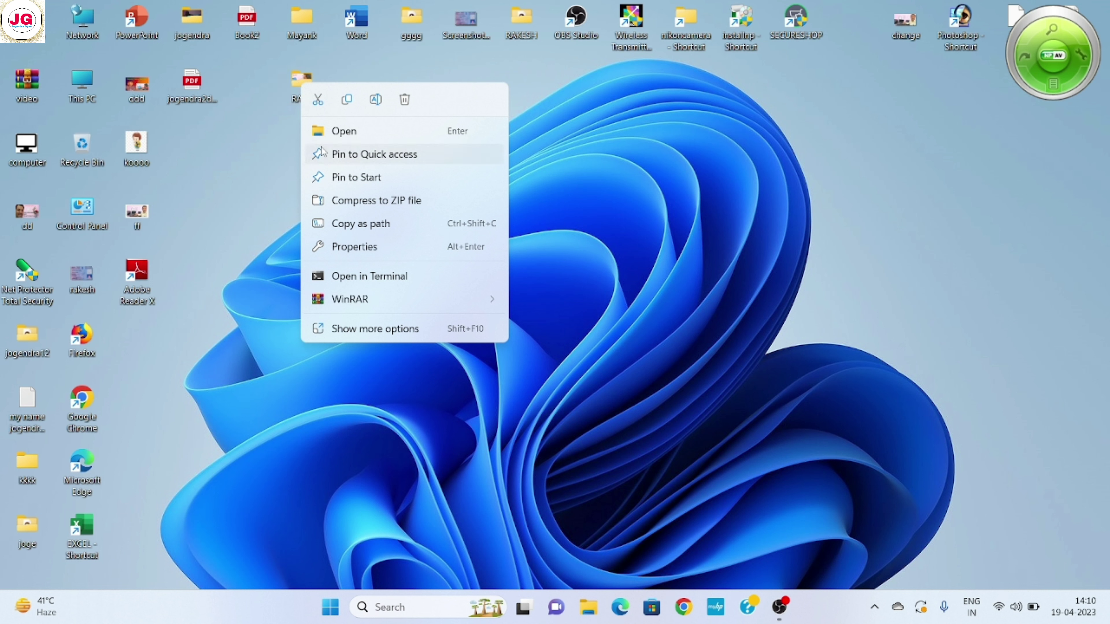
{"action": "mouse_move", "coordinate": [343, 305]}
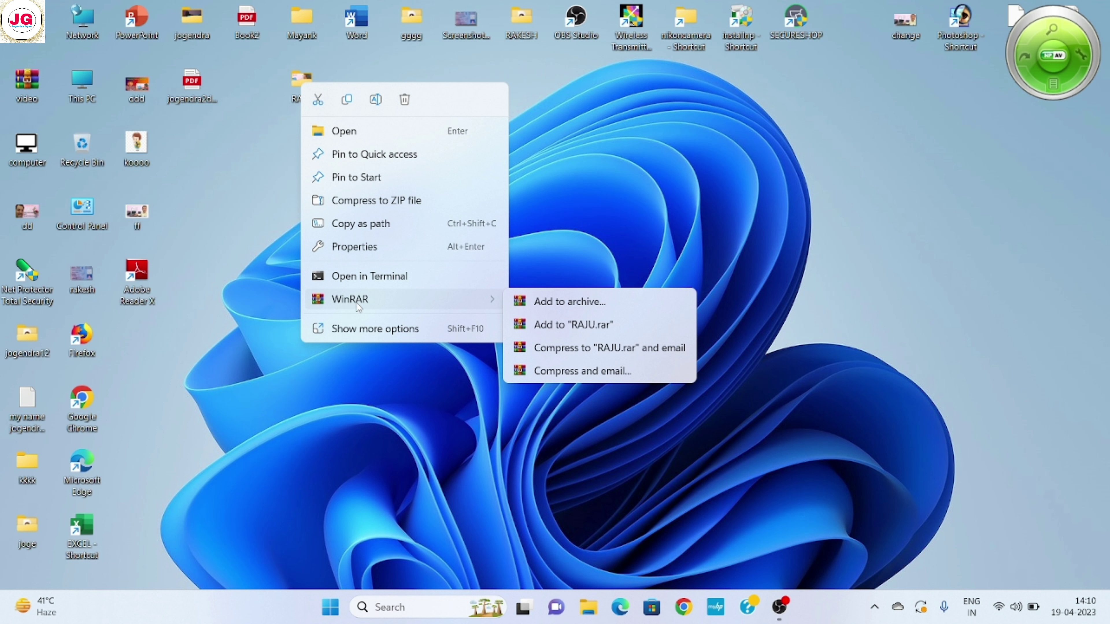
{"action": "left_click", "coordinate": [545, 304]}
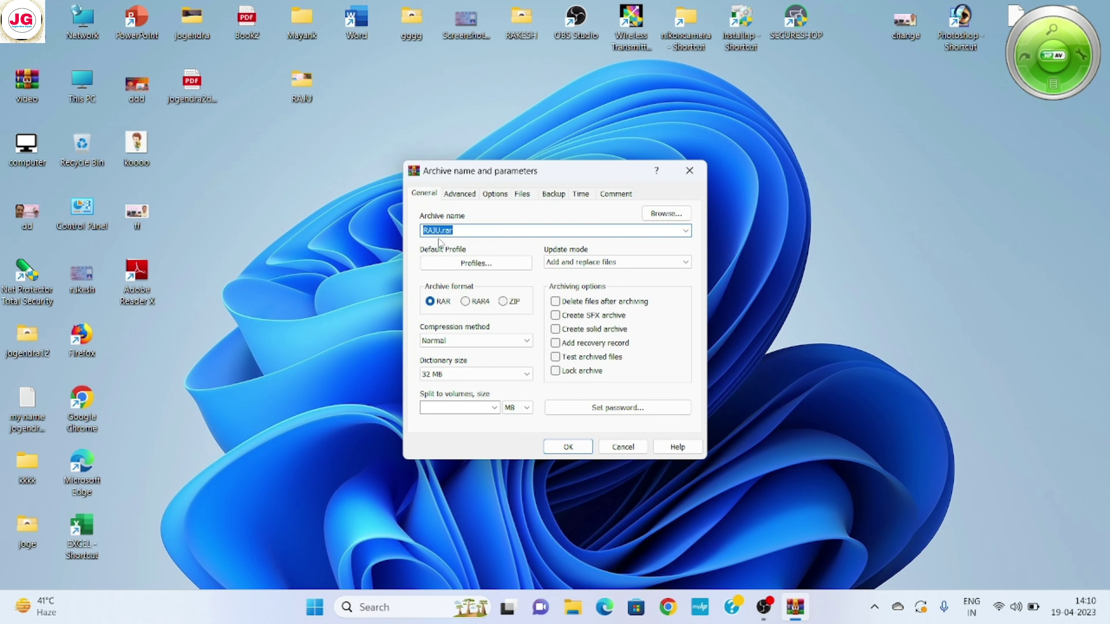
{"action": "left_click", "coordinate": [600, 409]}
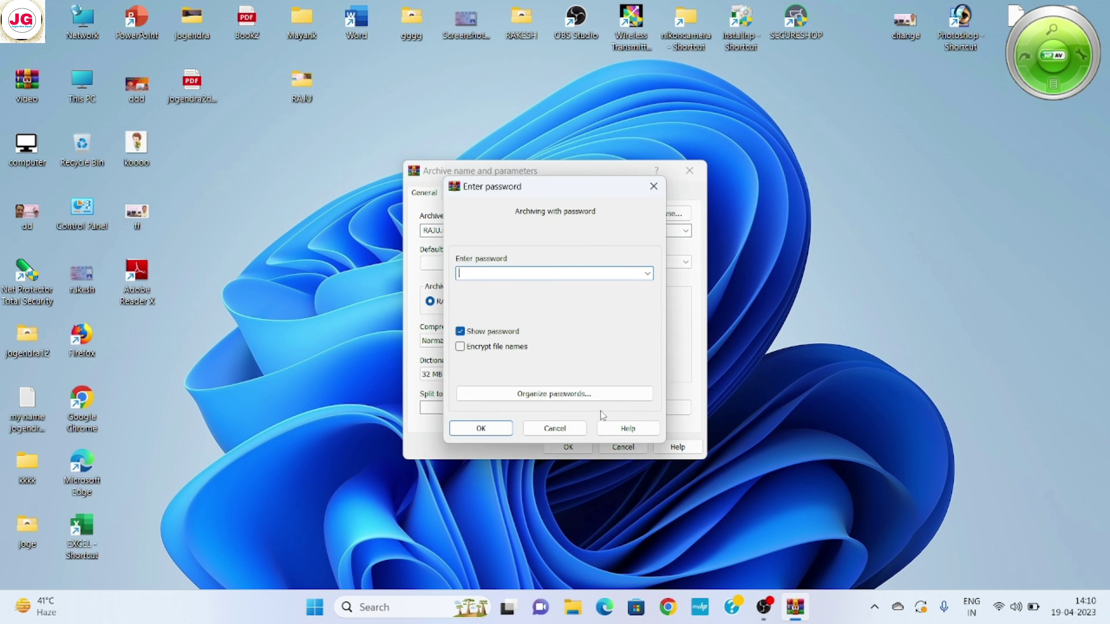
{"action": "left_click", "coordinate": [480, 428]}
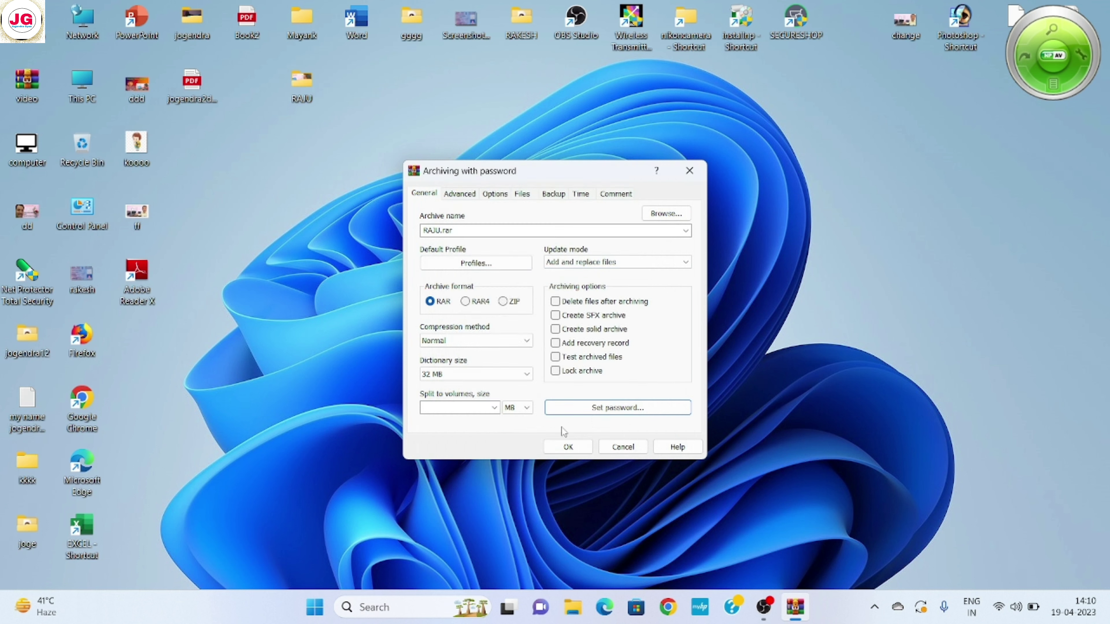
{"action": "left_click", "coordinate": [568, 447]}
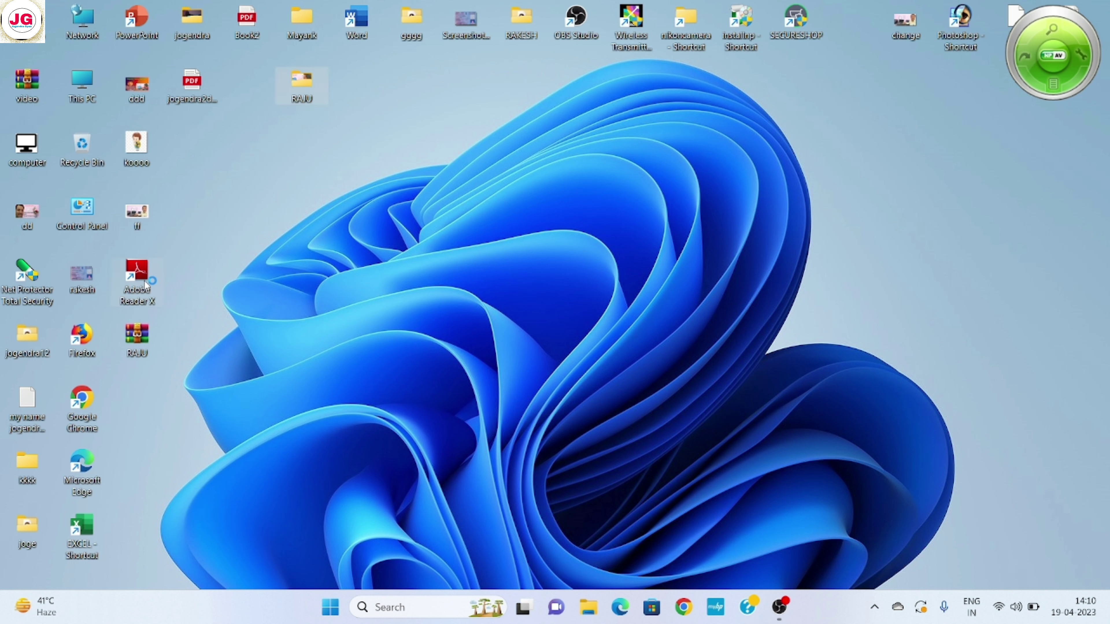
Delete the original RAJU folder from the desktop, leaving only RAJU.rar
{"action": "mouse_move", "coordinate": [144, 345]}
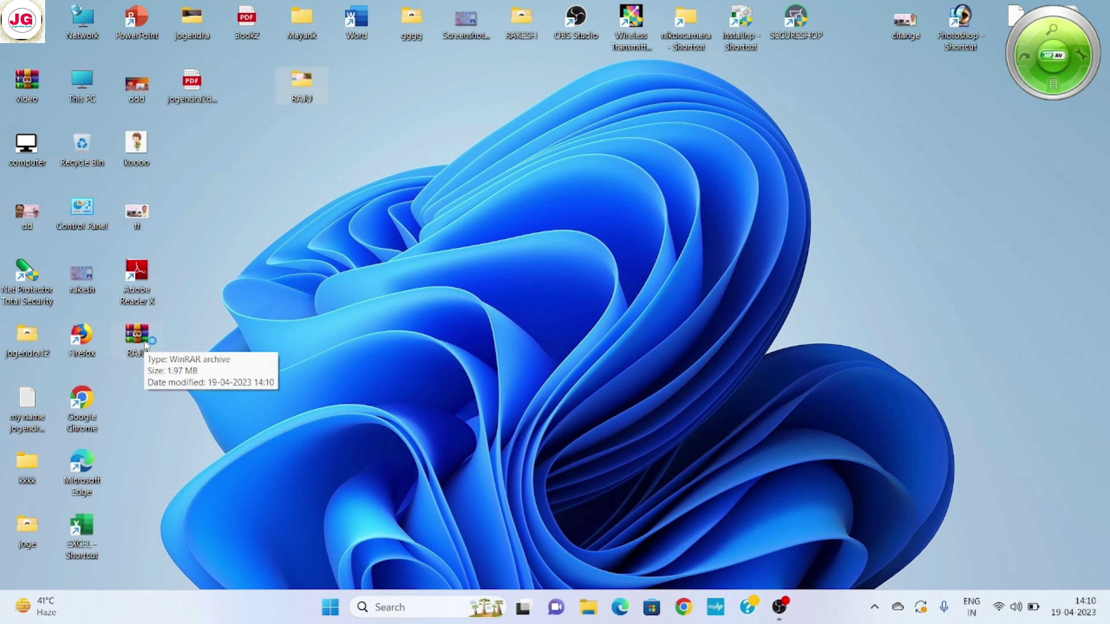
{"action": "right_click", "coordinate": [301, 83]}
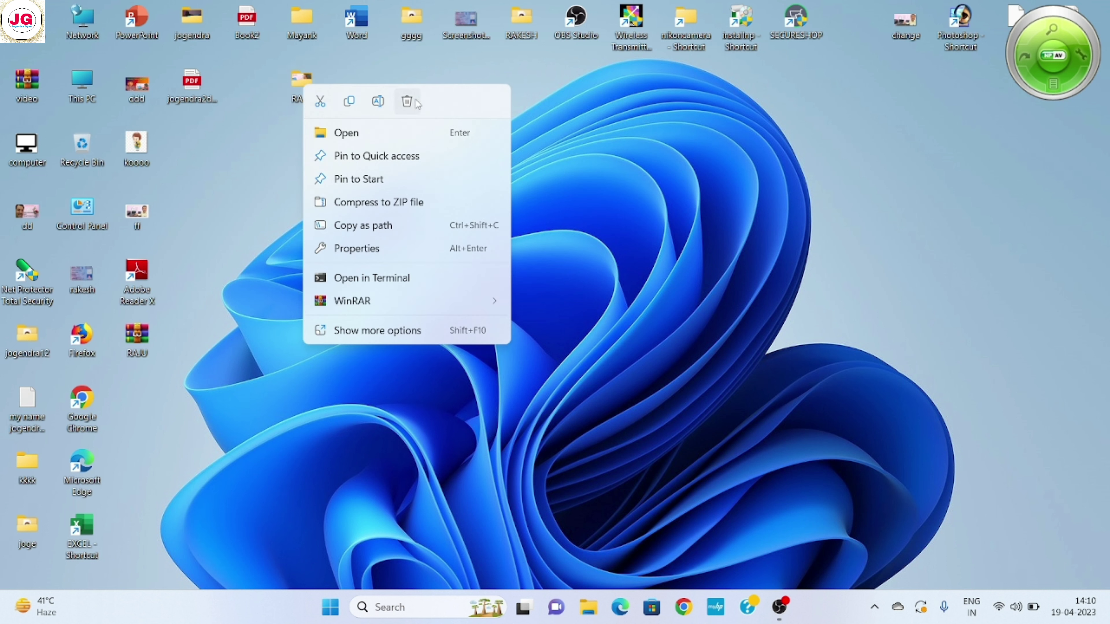
{"action": "left_click", "coordinate": [413, 100]}
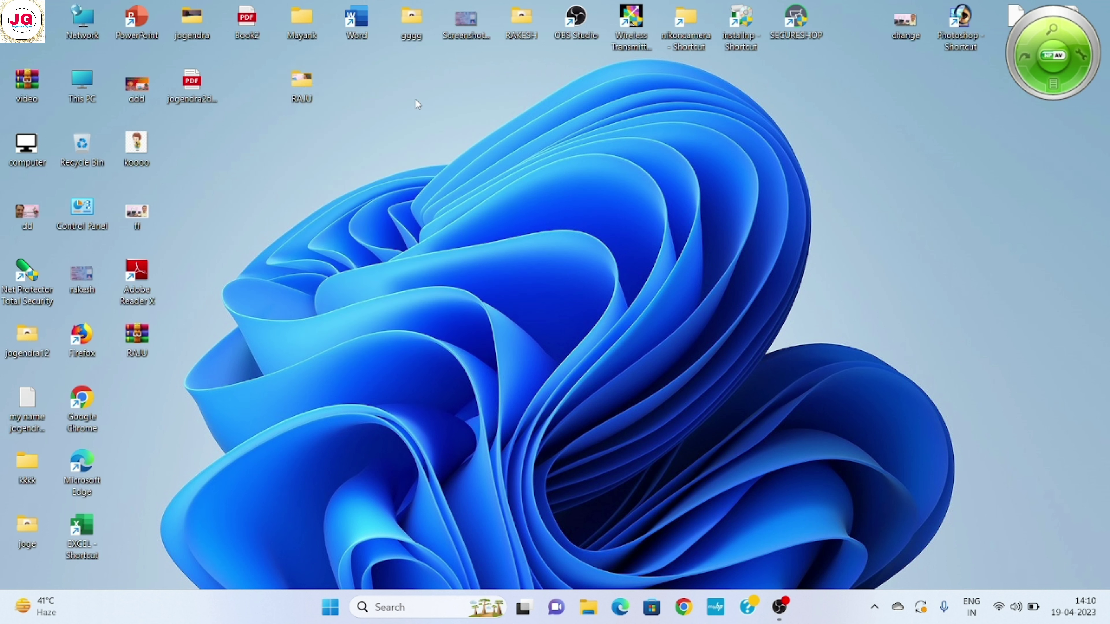
{"action": "right_click", "coordinate": [86, 148]}
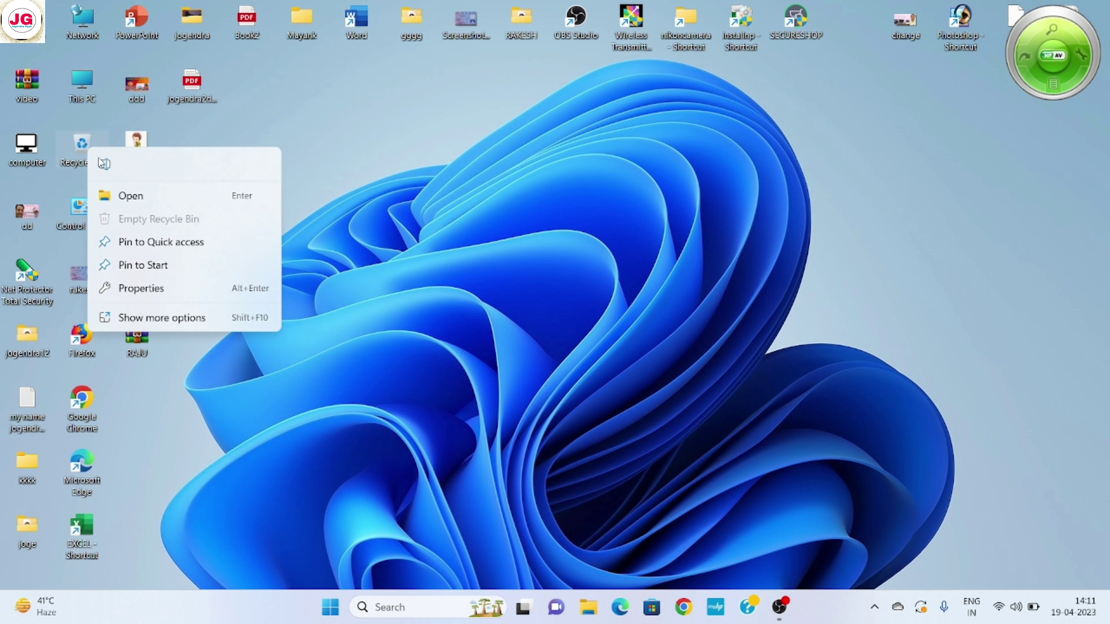
{"action": "left_click", "coordinate": [382, 181]}
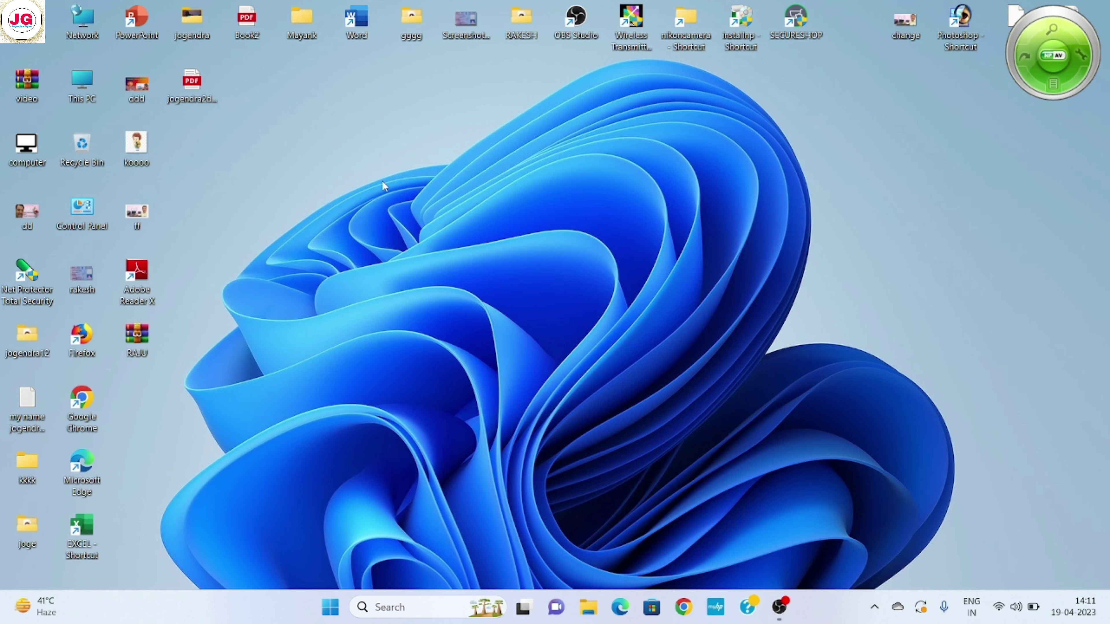
{"action": "double_click", "coordinate": [144, 340]}
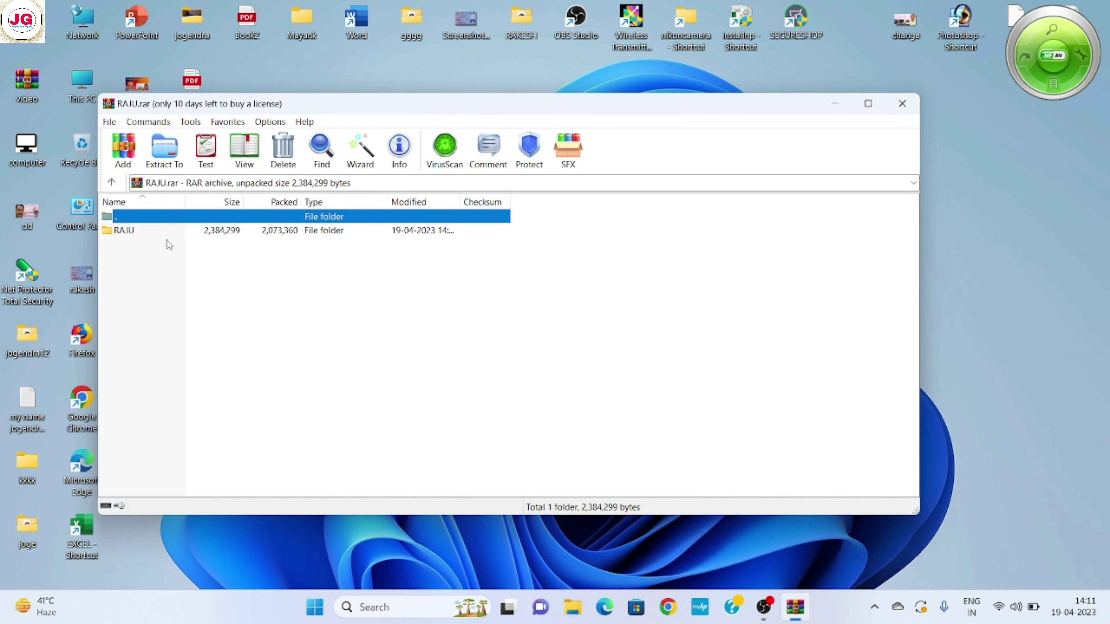
{"action": "double_click", "coordinate": [147, 232]}
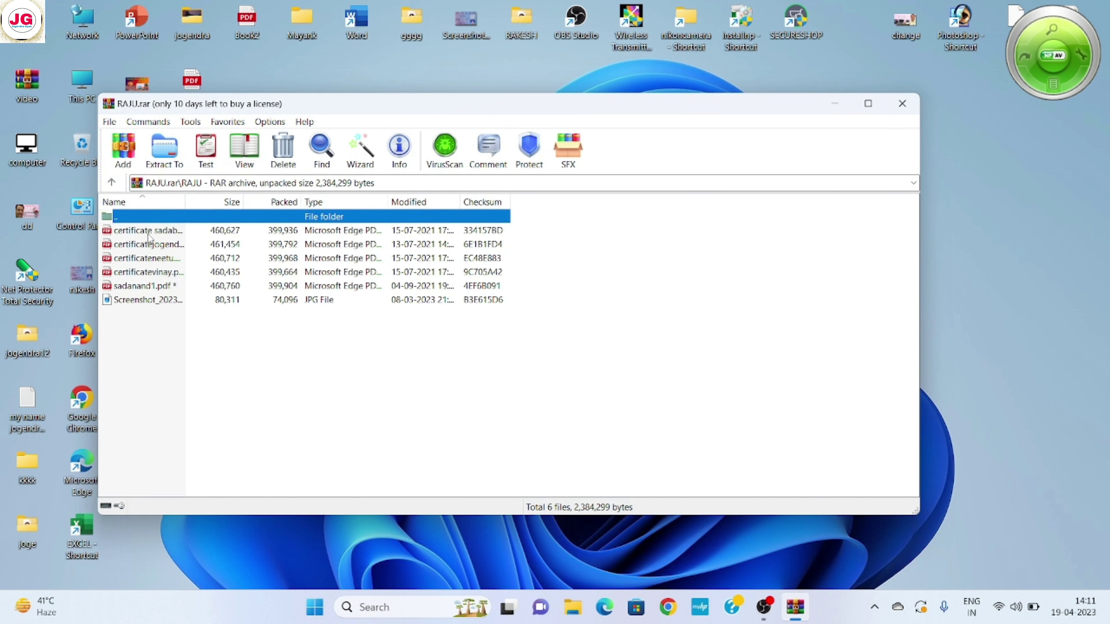
{"action": "double_click", "coordinate": [153, 232]}
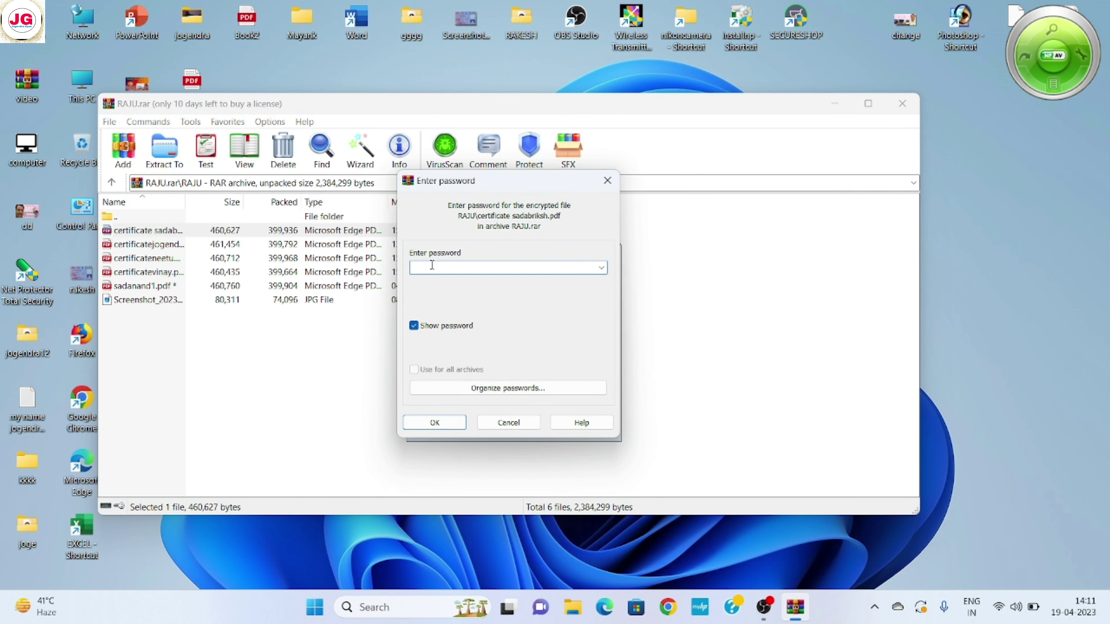
{"action": "left_click", "coordinate": [520, 422]}
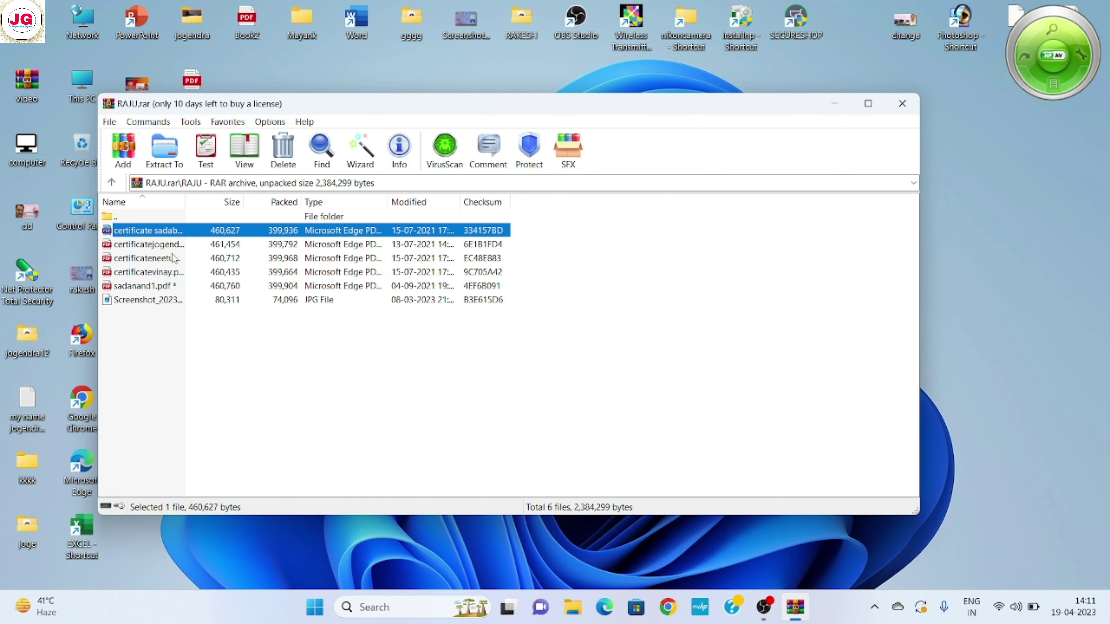
{"action": "double_click", "coordinate": [160, 245]}
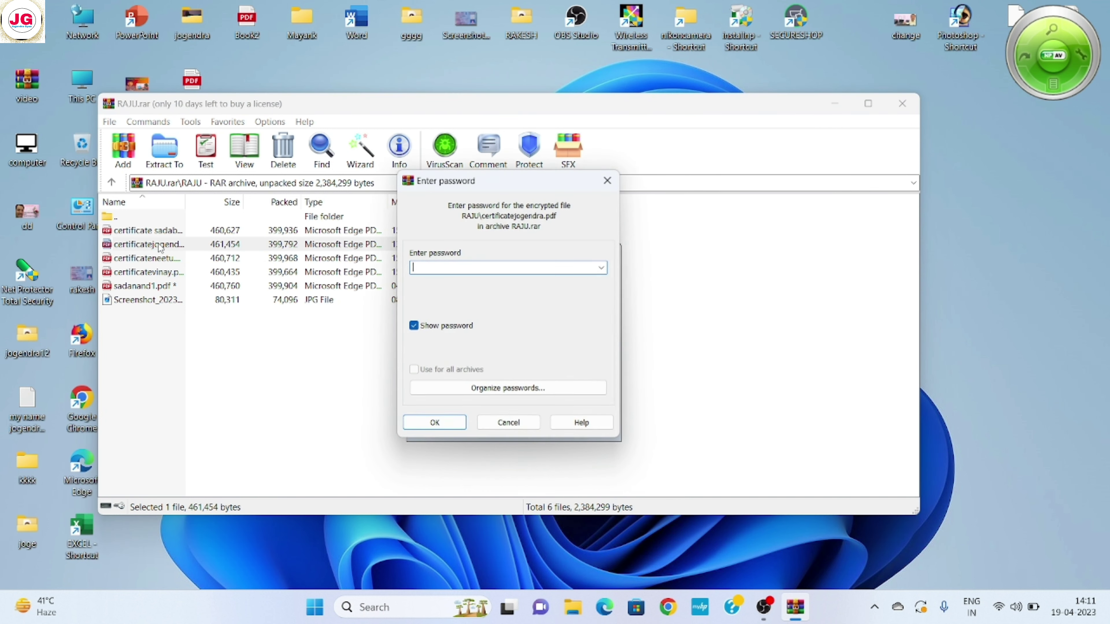
{"action": "left_click", "coordinate": [504, 423]}
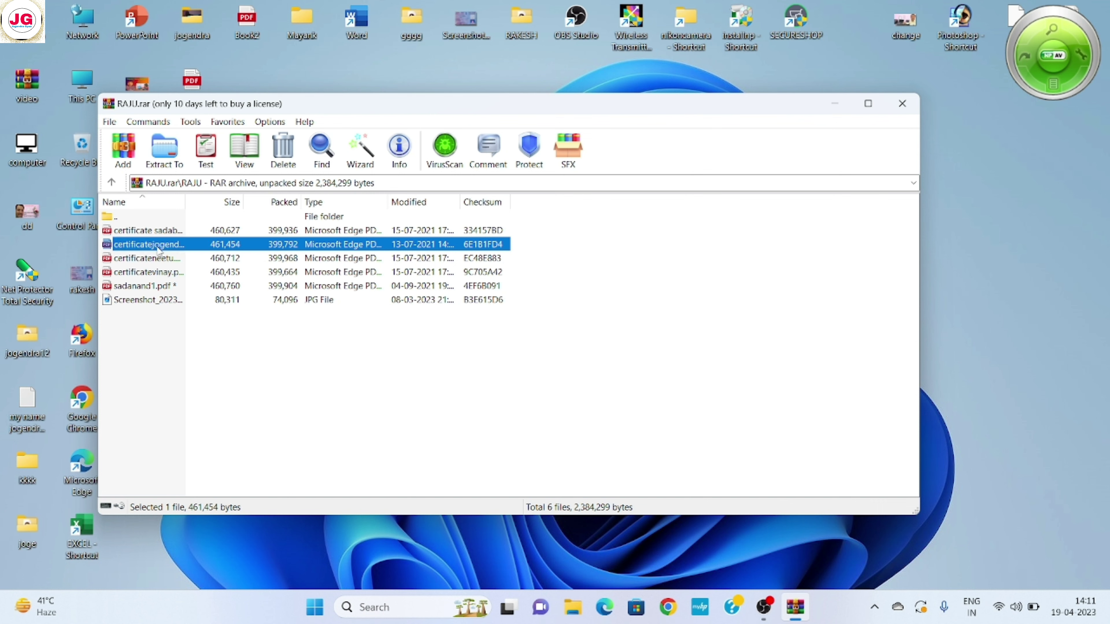
{"action": "double_click", "coordinate": [158, 249]}
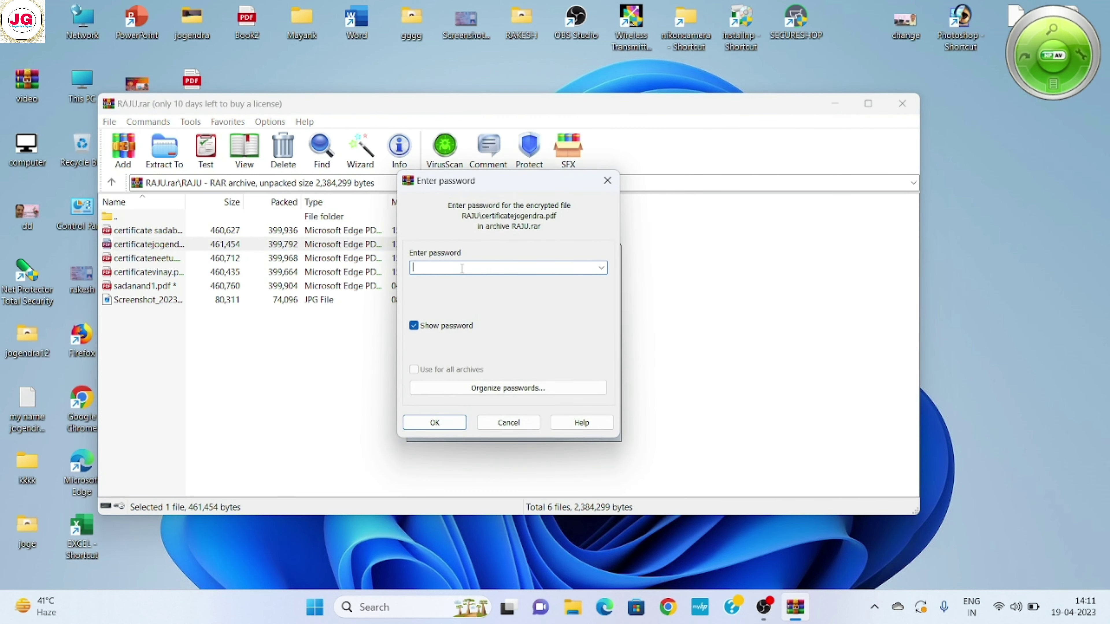
{"action": "left_click", "coordinate": [422, 426]}
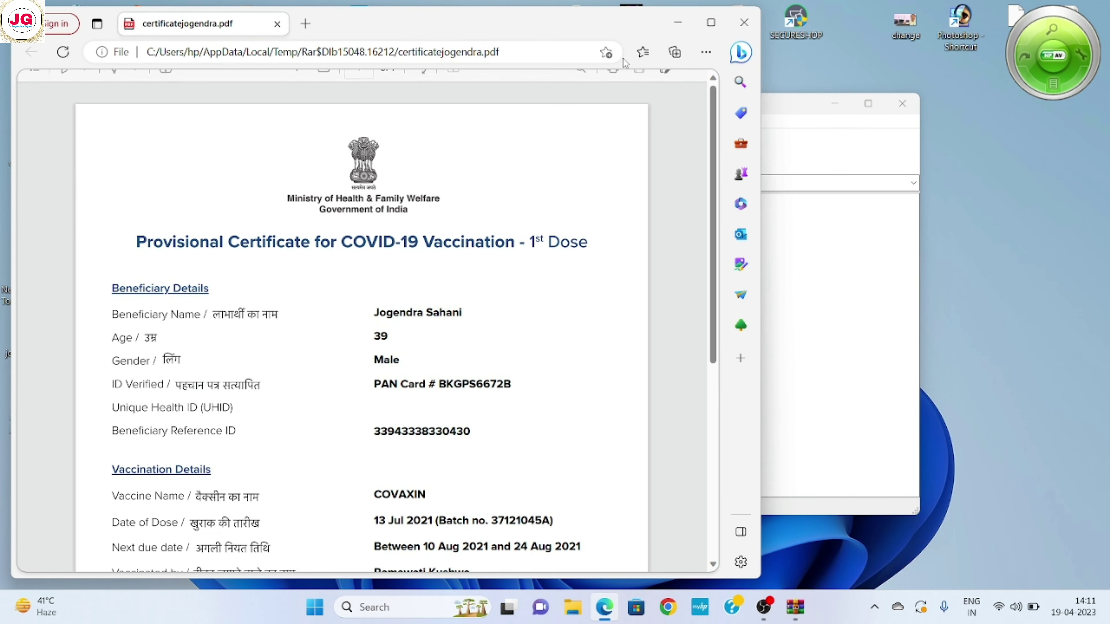
{"action": "left_click", "coordinate": [744, 22]}
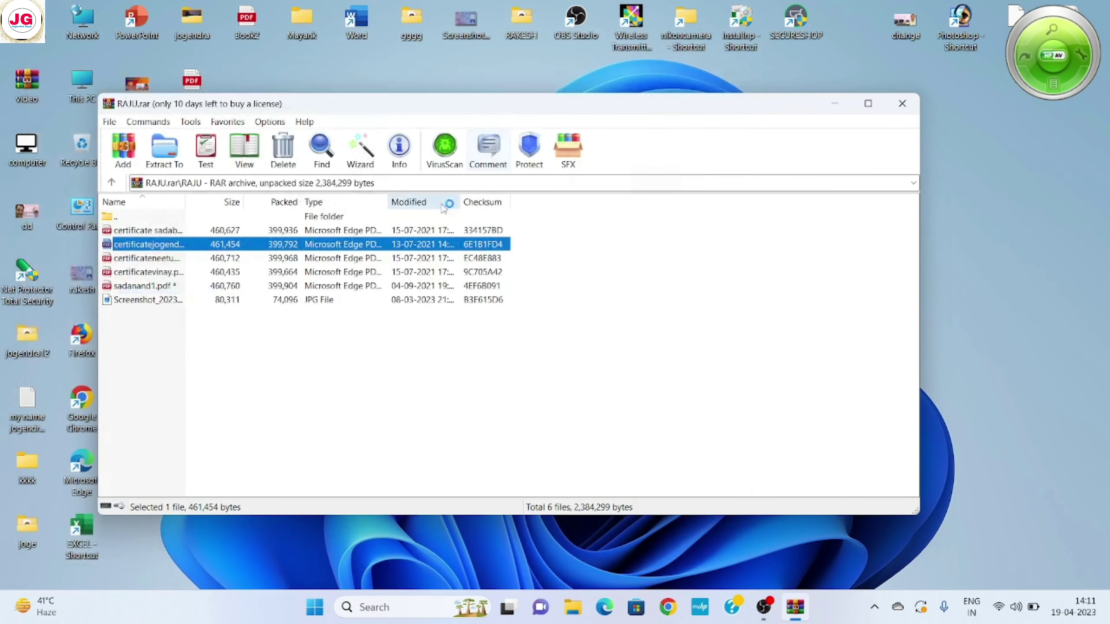
{"action": "double_click", "coordinate": [160, 273]}
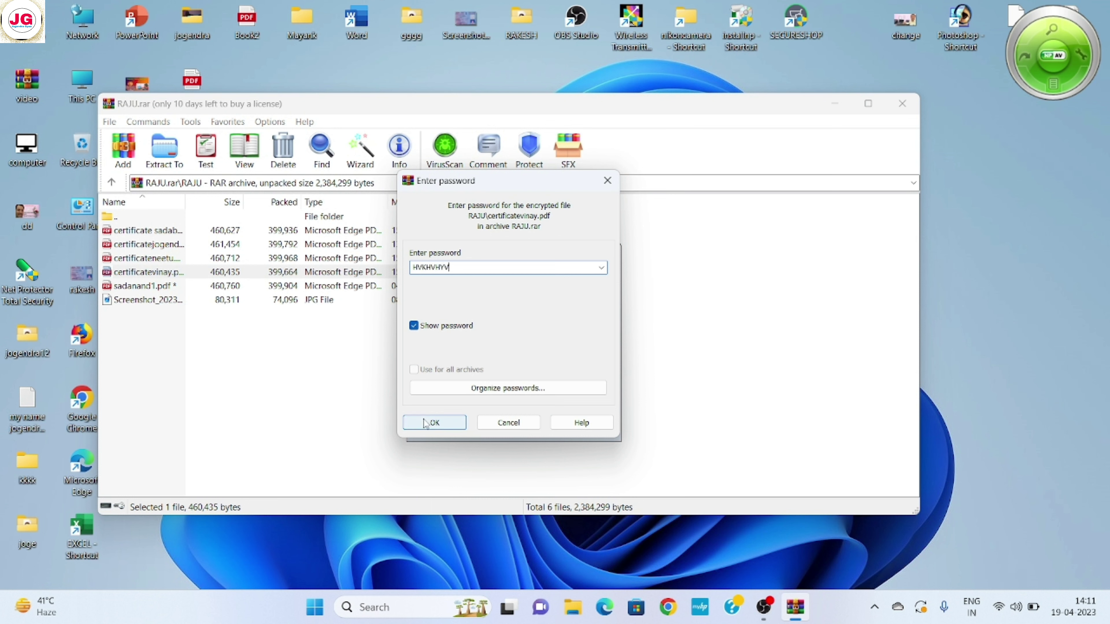
{"action": "left_click", "coordinate": [432, 423]}
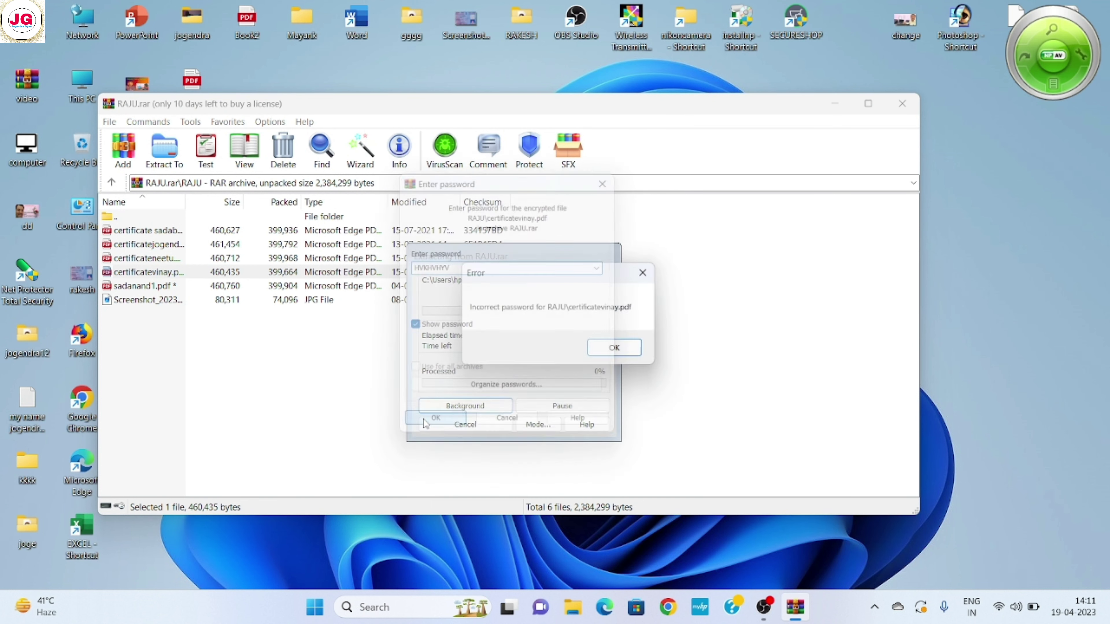
{"action": "left_click", "coordinate": [612, 353]}
{"action": "left_click", "coordinate": [516, 424]}
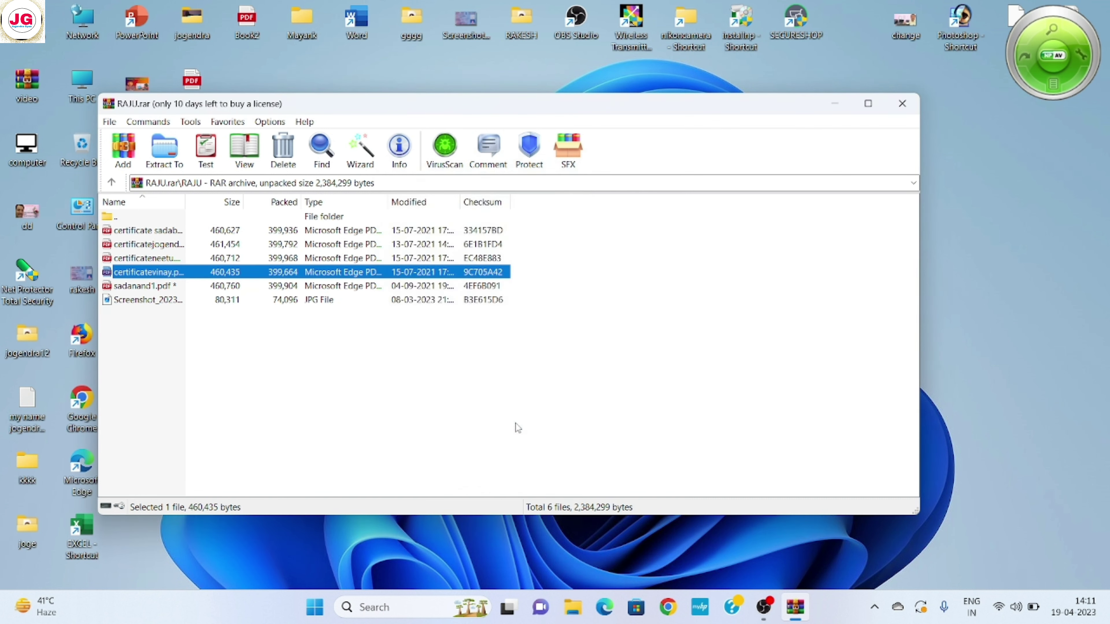
{"action": "left_click", "coordinate": [901, 104]}
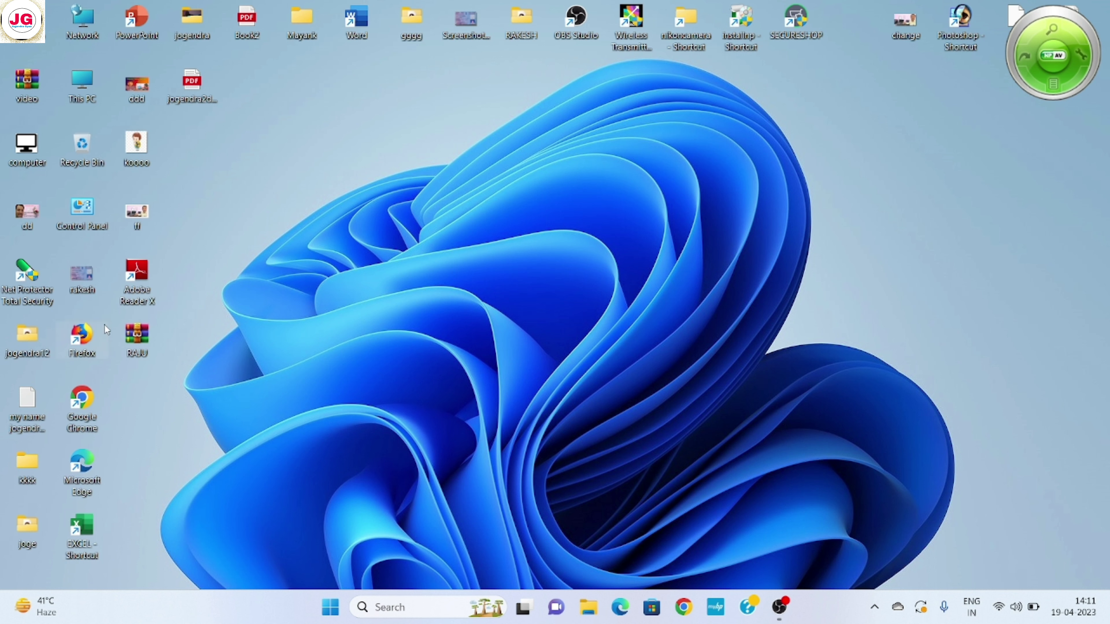
{"action": "right_click", "coordinate": [336, 139]}
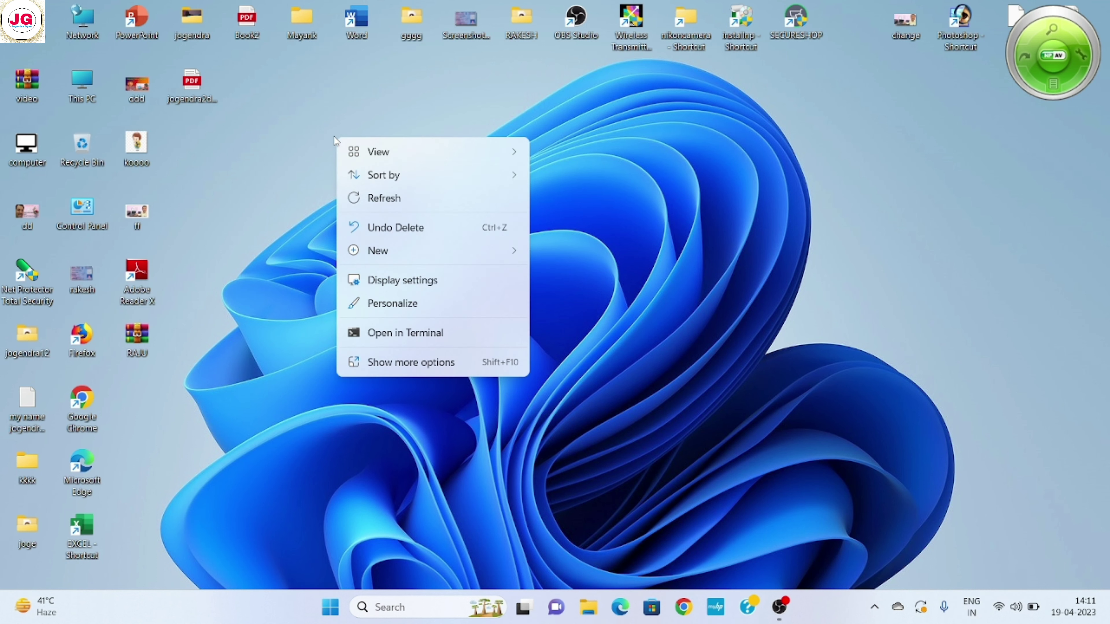
{"action": "left_click", "coordinate": [380, 199]}
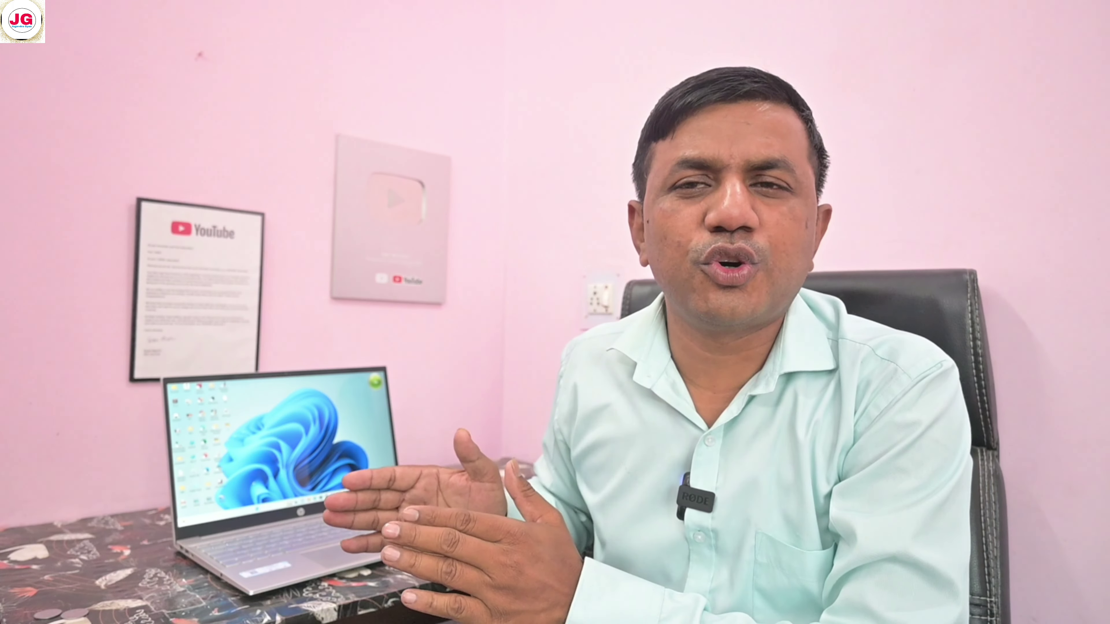